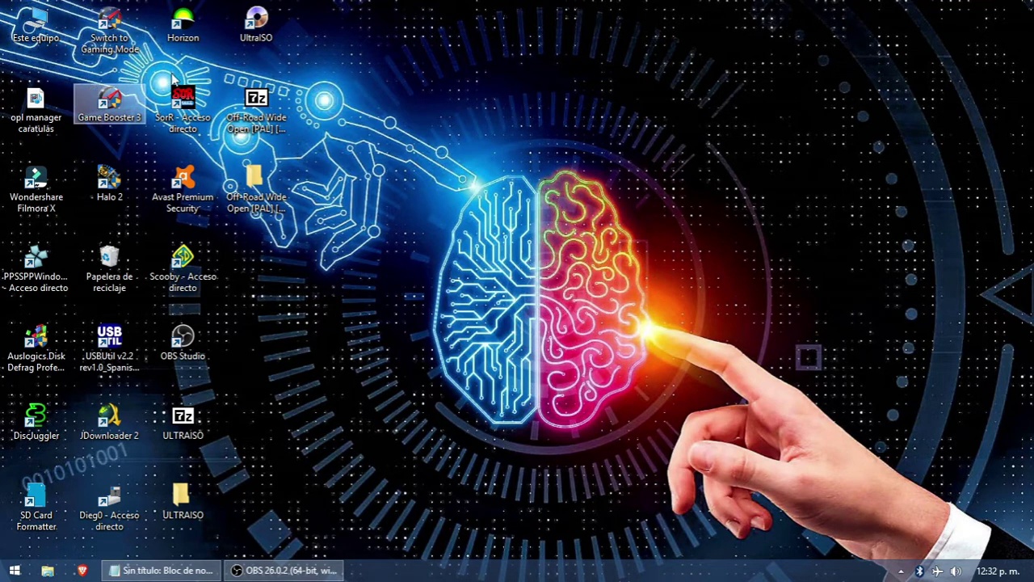
- Launch UltraISO as administrator and move its window nearer to the middle of the screen
right_click(252, 36)
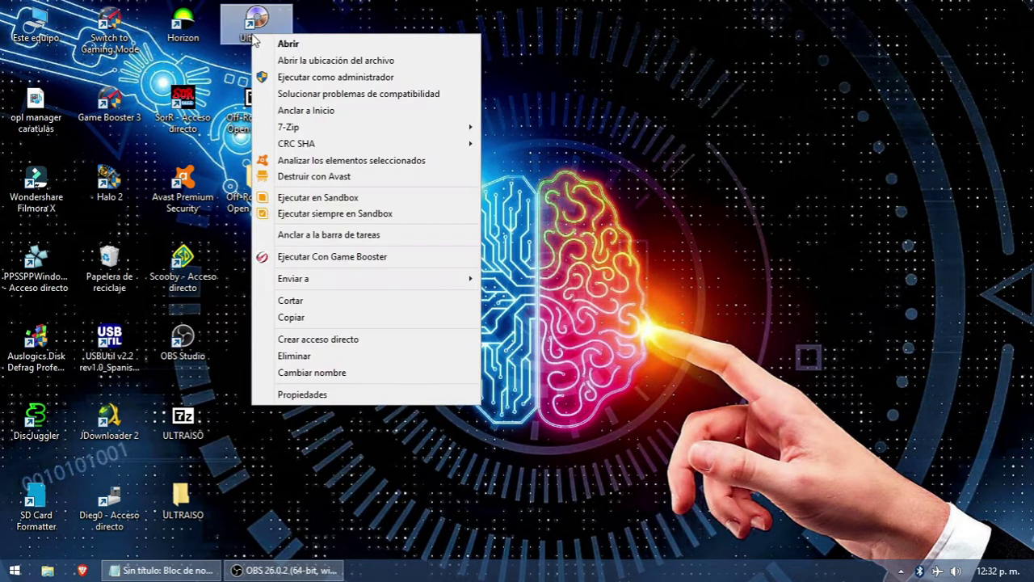
click(339, 80)
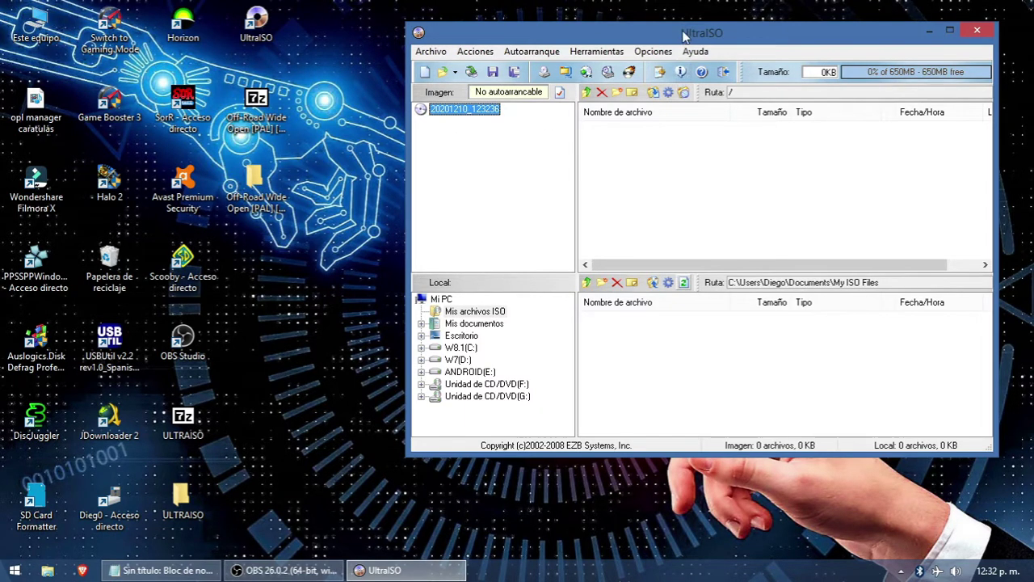
drag(685, 34, 588, 24)
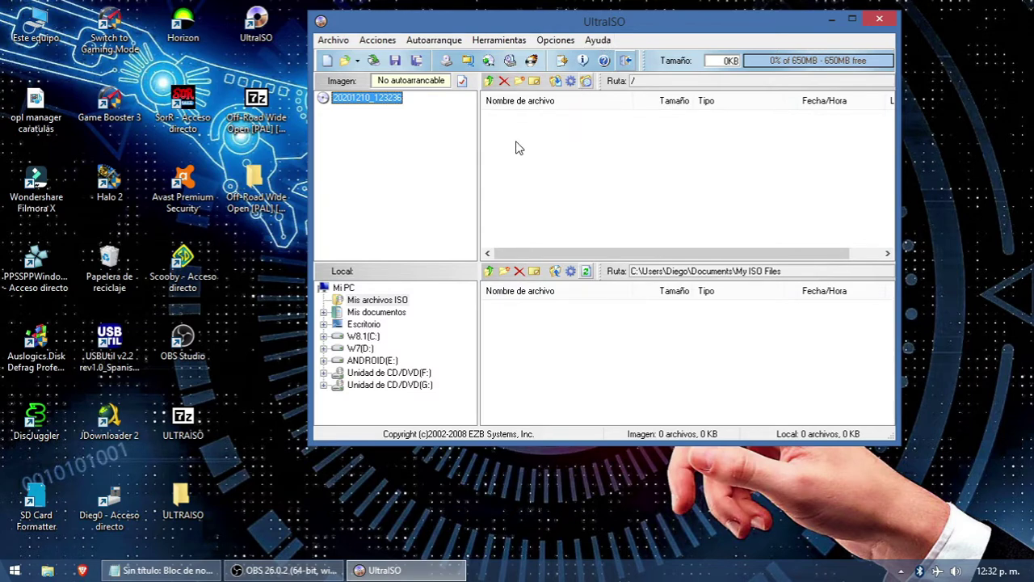
- Delete the existing SLES_502.32Off-Road Wide Open disc image file, not the BIN, from within the dialog for opening an image
click(336, 42)
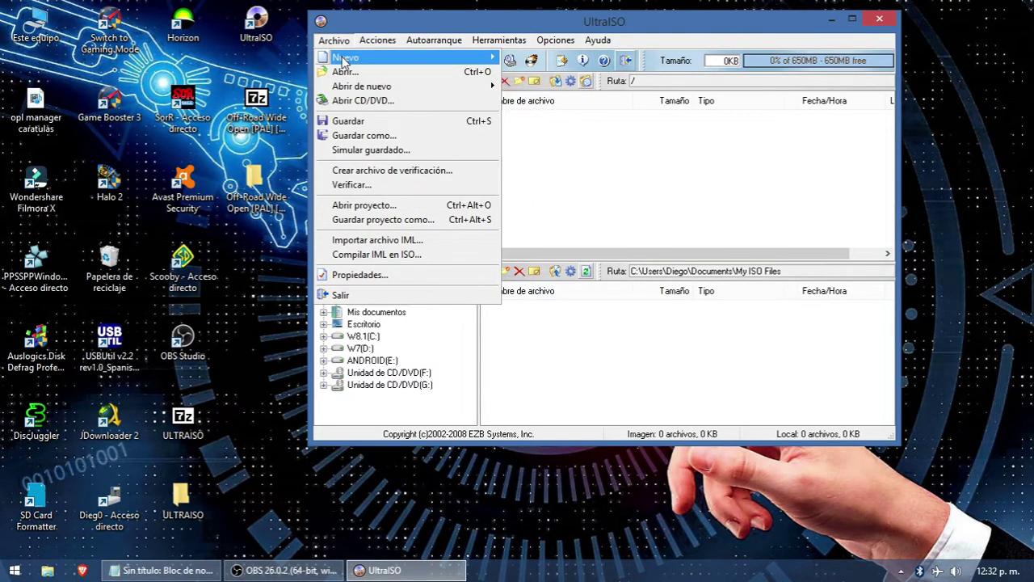
click(353, 74)
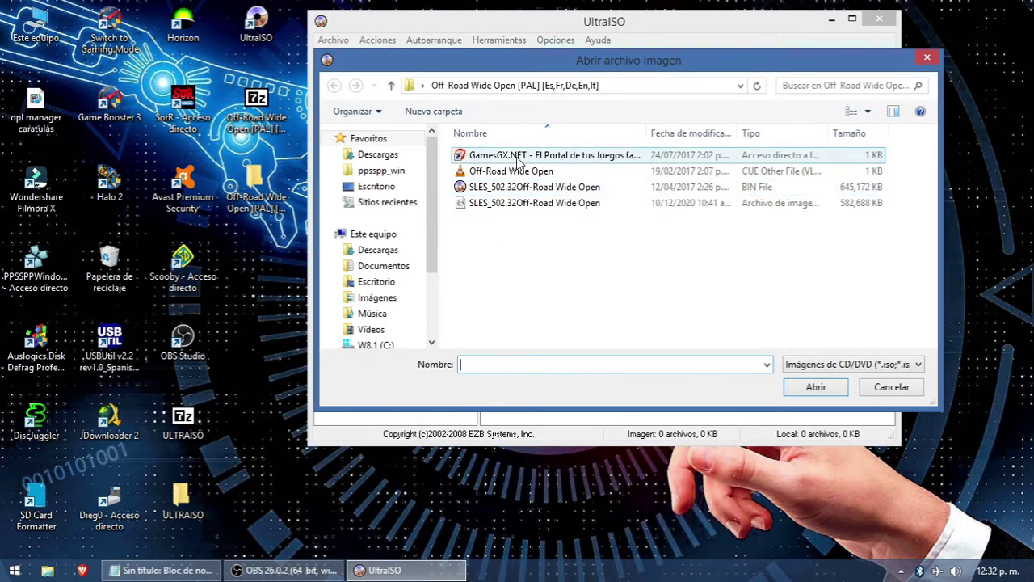
click(496, 208)
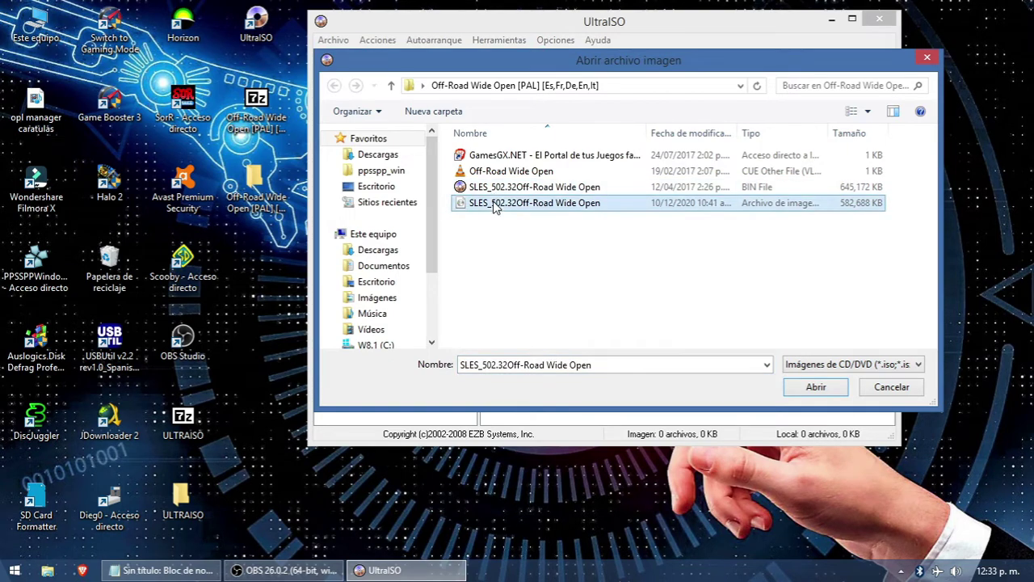
double_click(494, 205)
right_click(494, 203)
click(565, 454)
- Open the BIN file SLES_502.32Off-Road Wide Open as the disc image
click(499, 187)
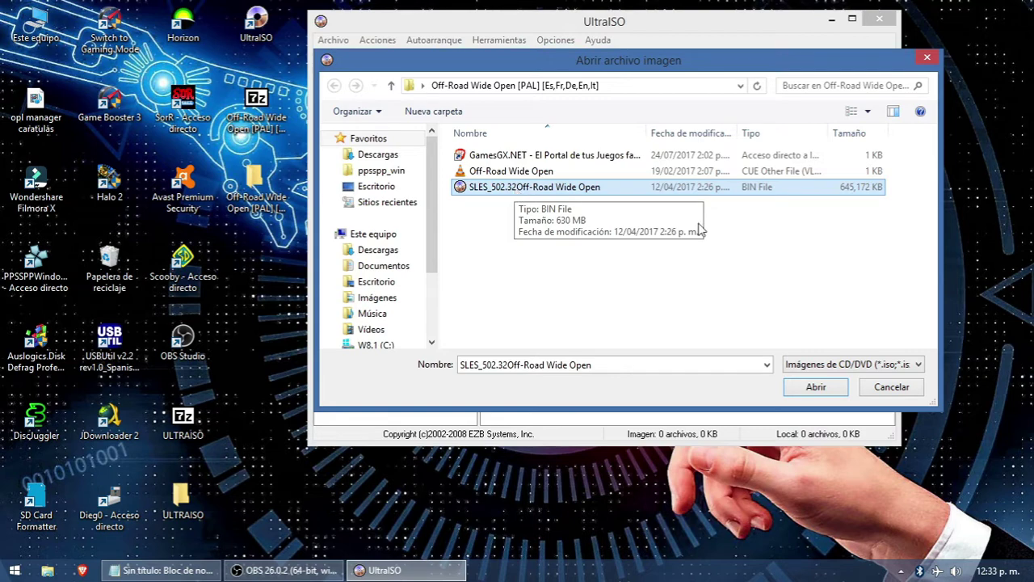
click(498, 187)
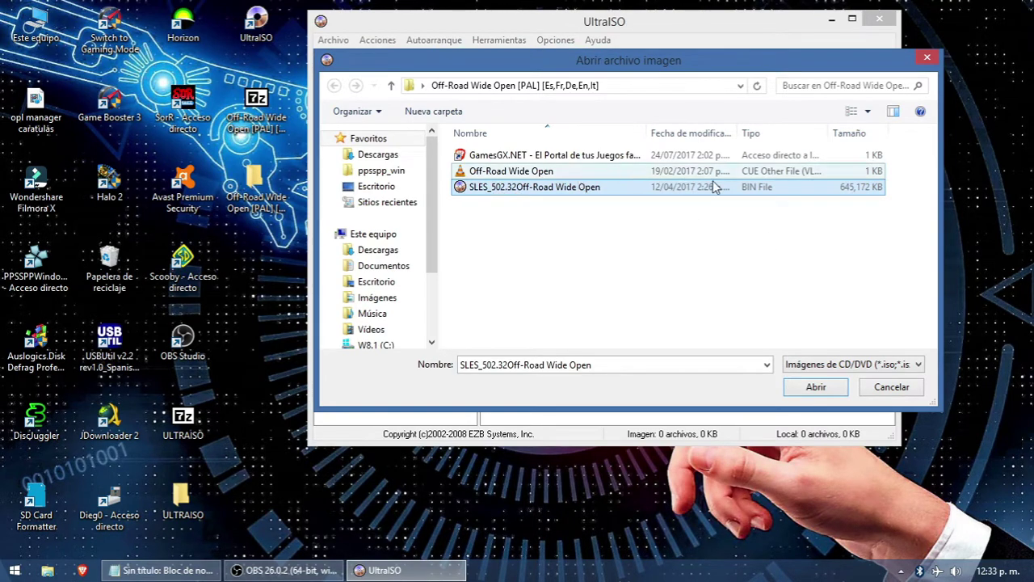
click(749, 194)
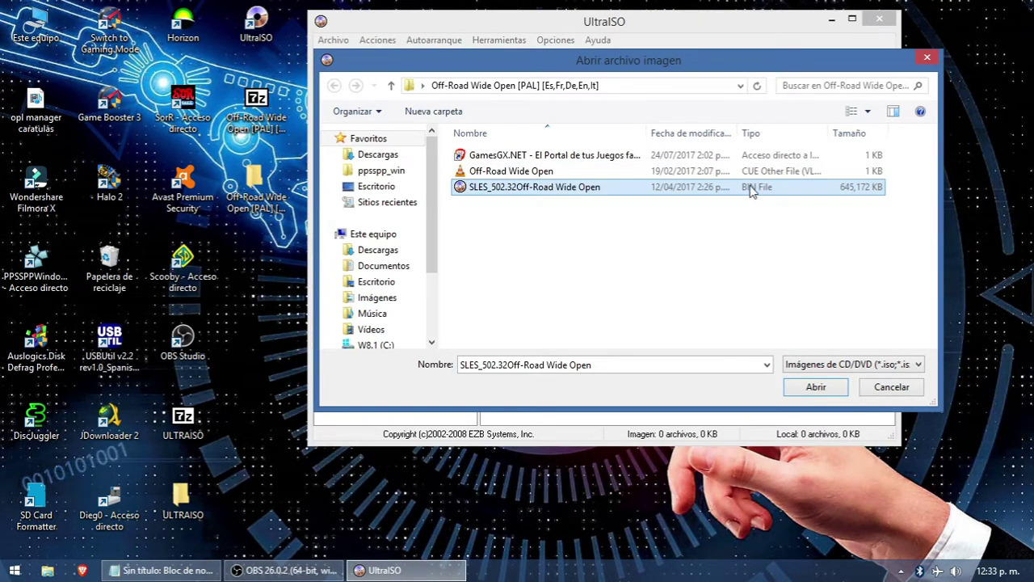
click(753, 176)
click(517, 193)
click(811, 386)
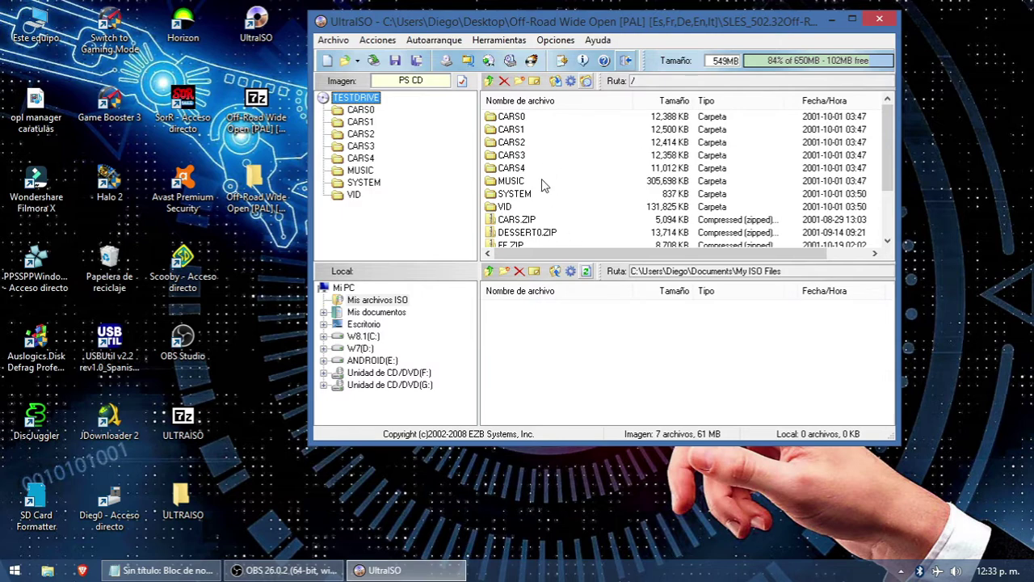
- Look through the image's contents, including the VID folder, and close the program without saving the modified image
click(508, 118)
drag(507, 117, 598, 135)
scroll(577, 188, down, 1)
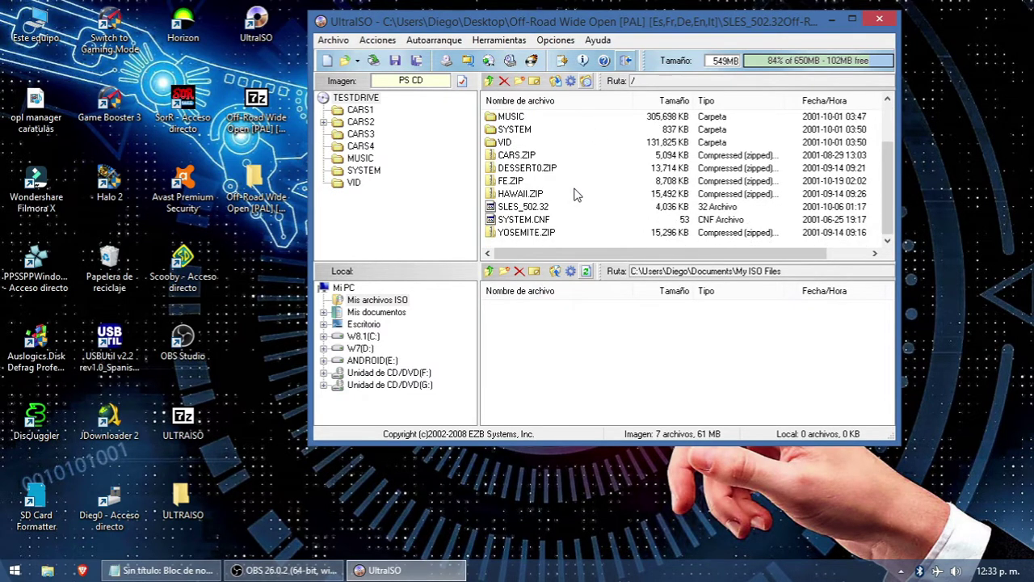
scroll(576, 194, up, 1)
click(359, 186)
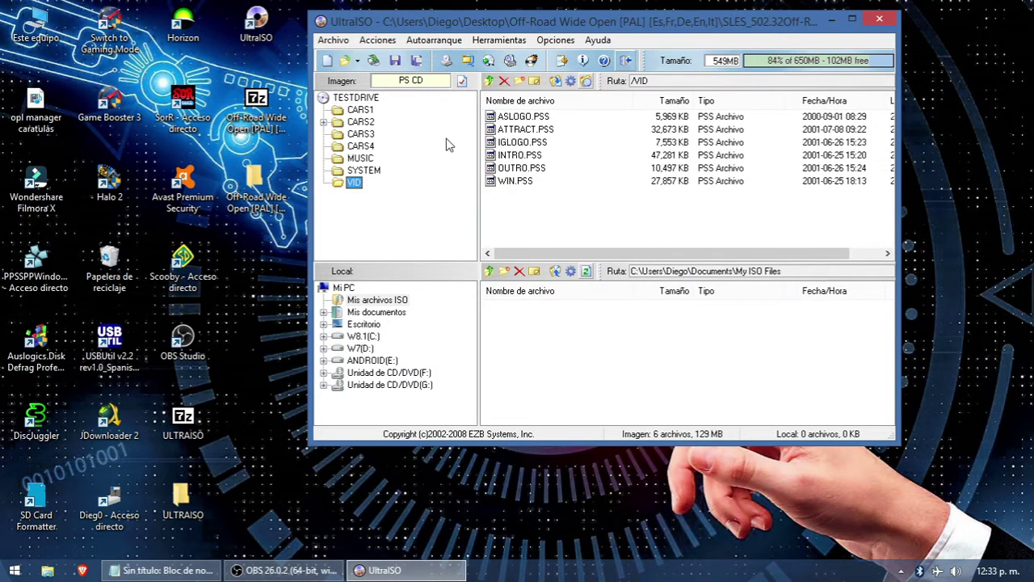
click(879, 18)
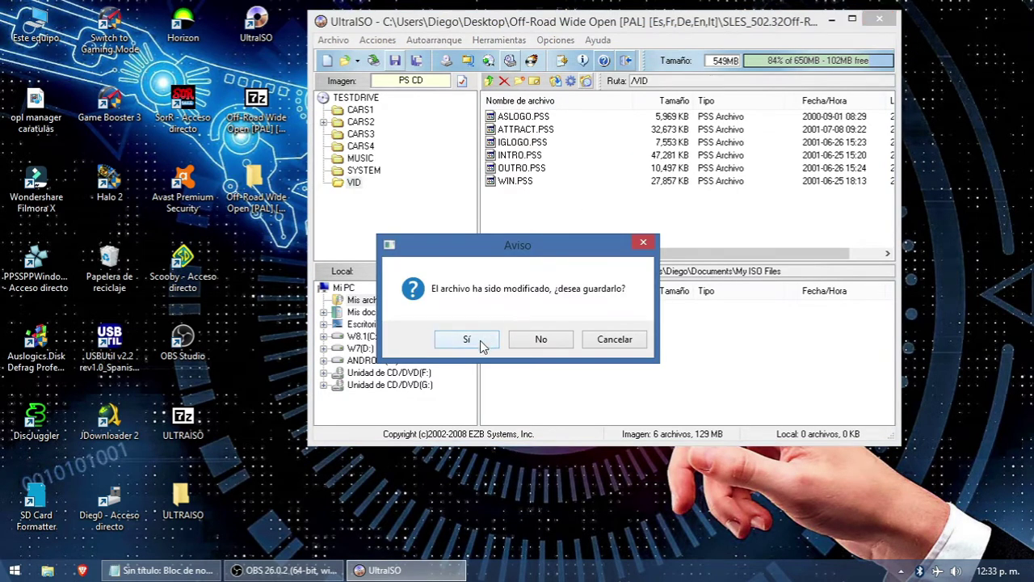
click(520, 338)
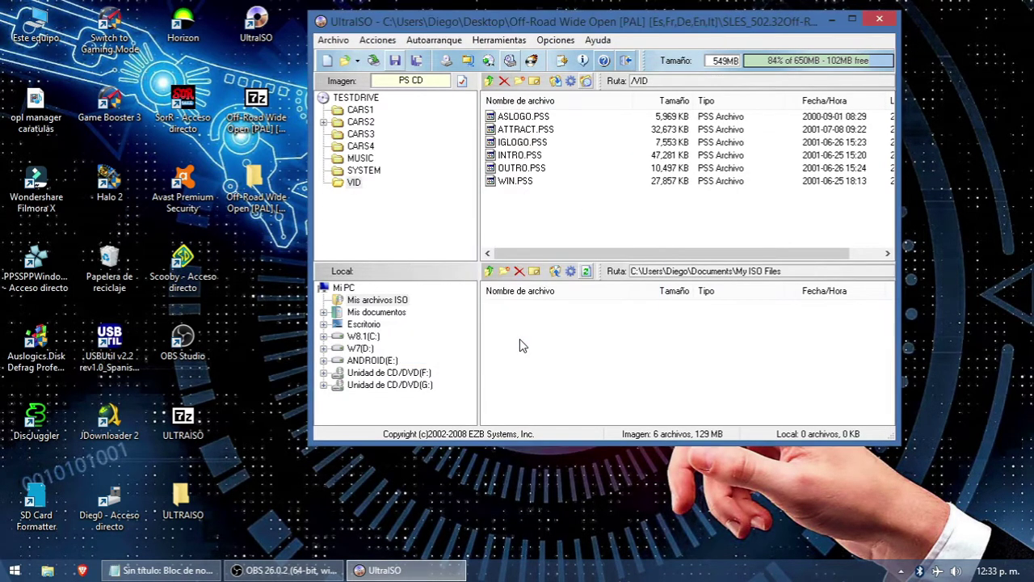
- Start UltraISO again as administrator and bring up the dialog for opening an image file
right_click(251, 24)
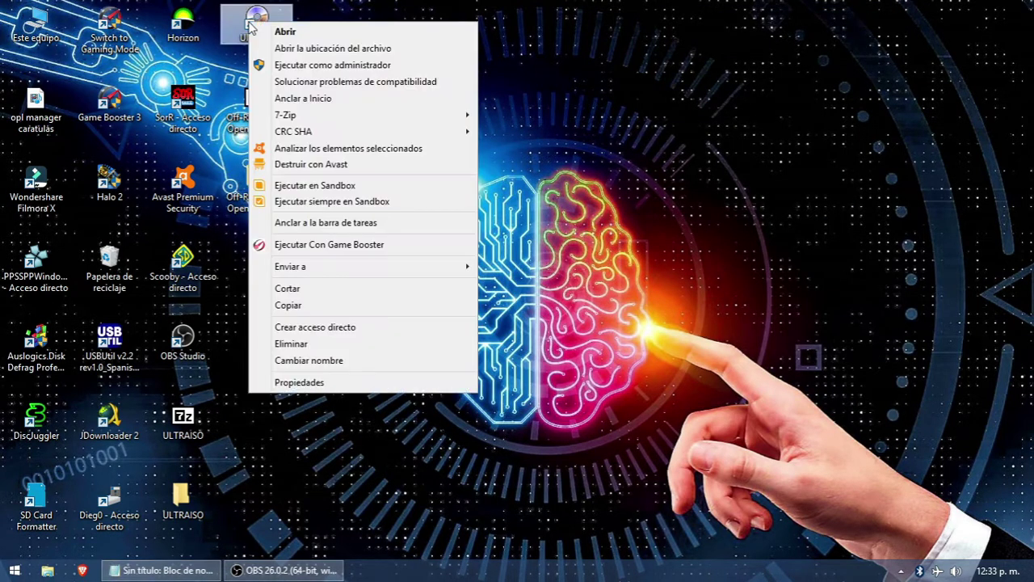
click(315, 63)
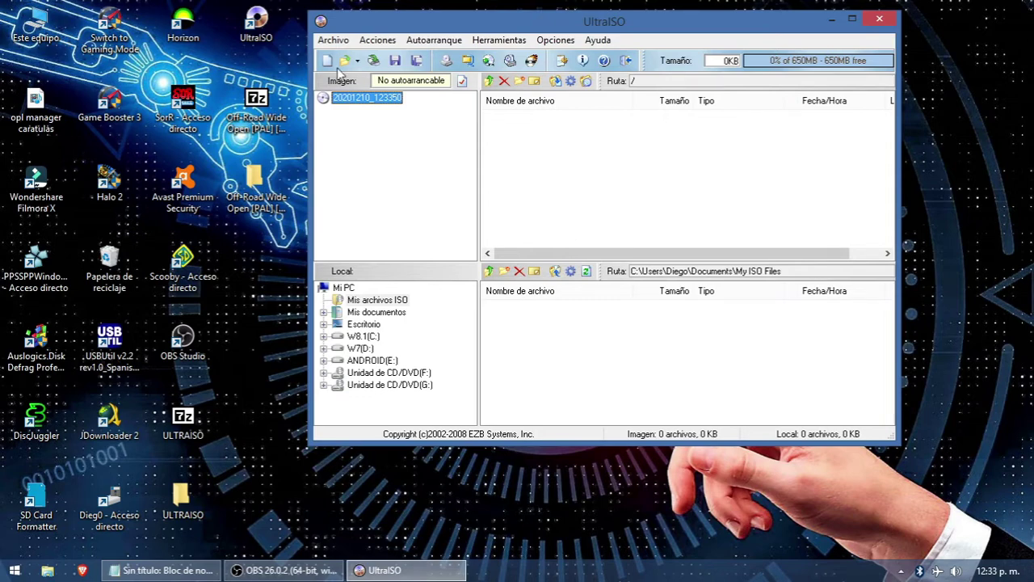
click(333, 40)
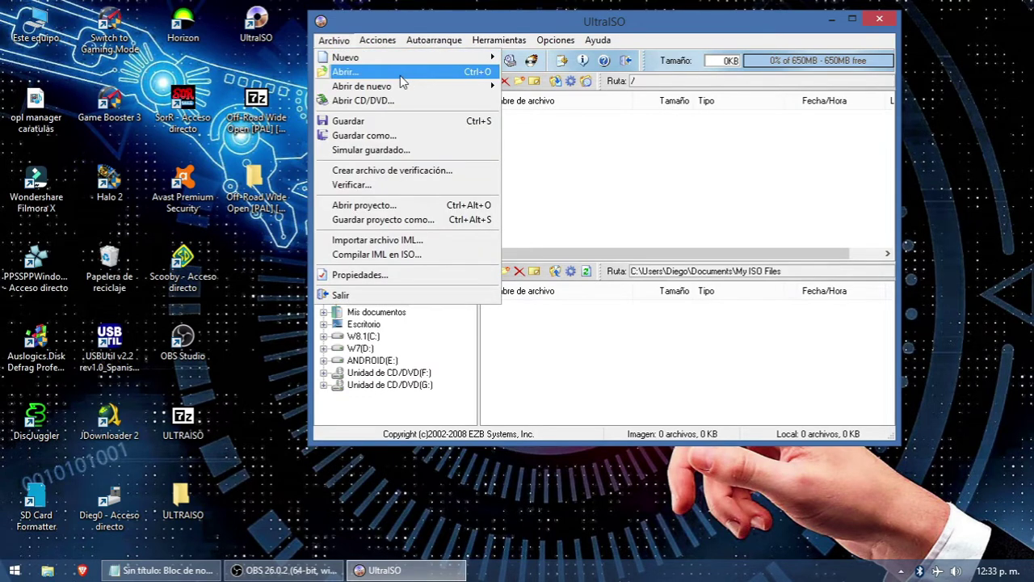
click(378, 72)
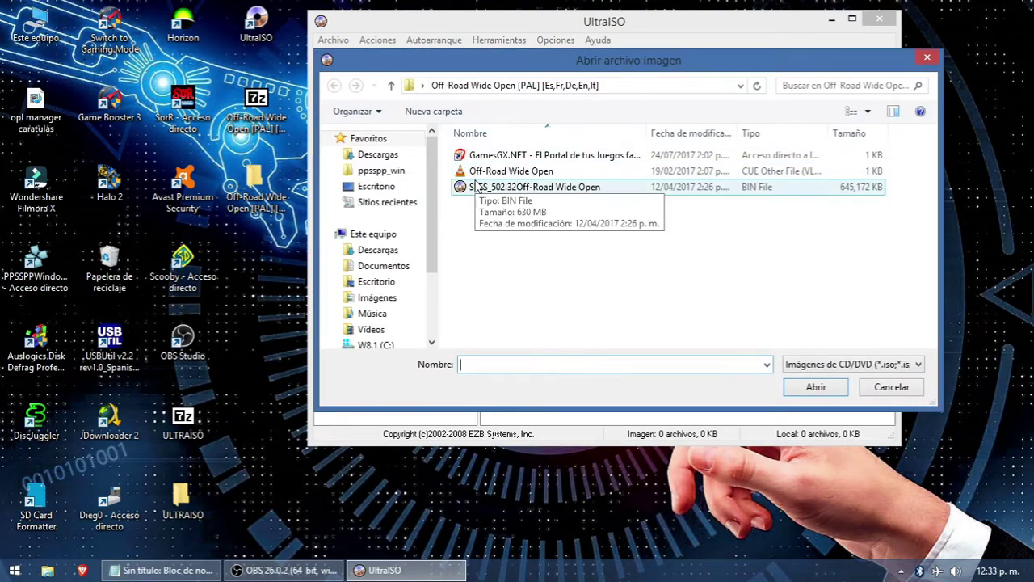
- Open the BIN file SLES_502.32Off-Road Wide Open from the desktop folder Off-Road Wide Open [PAL] [Es,Fr,De,En,It]
click(478, 187)
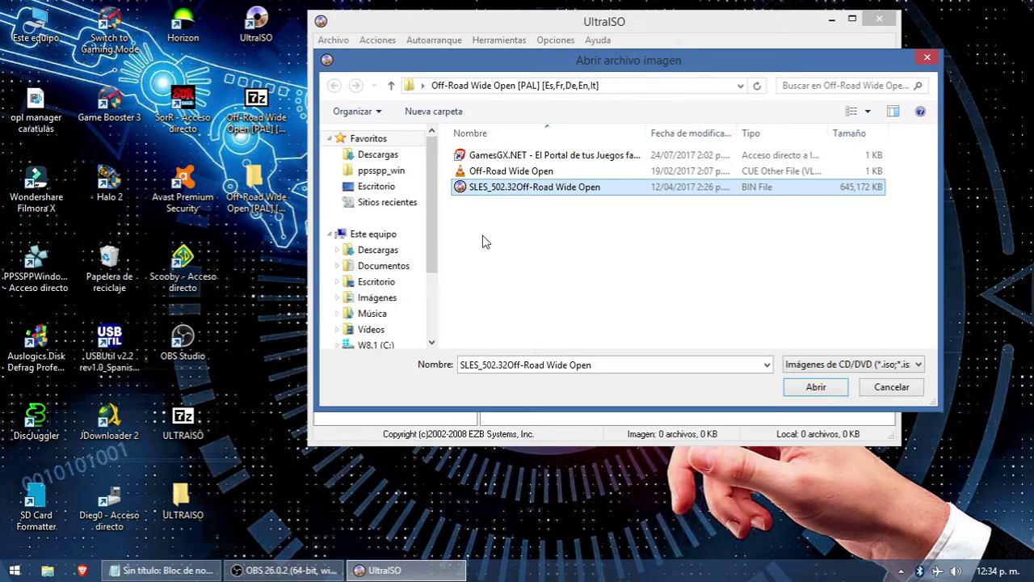
click(380, 288)
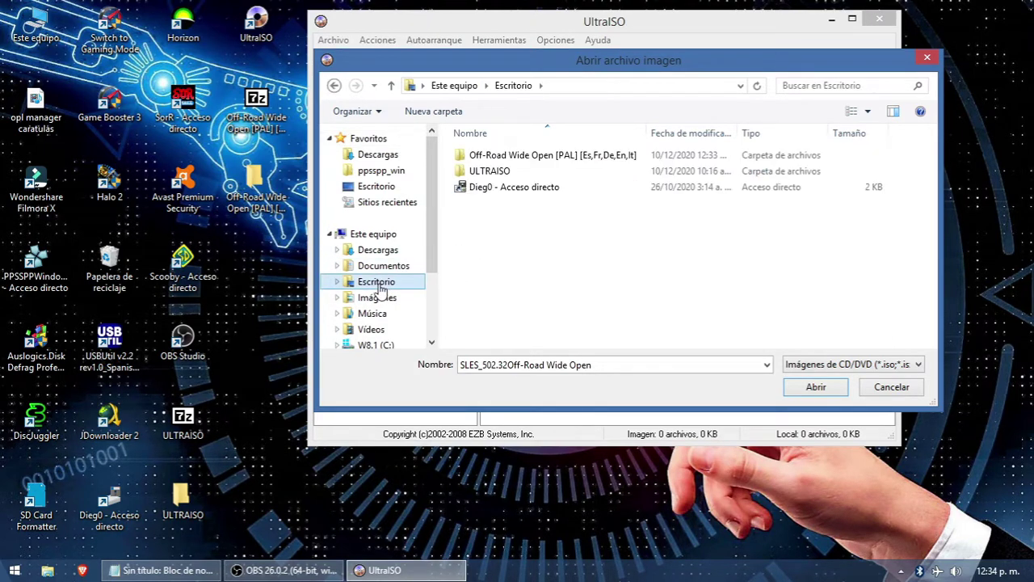
click(510, 164)
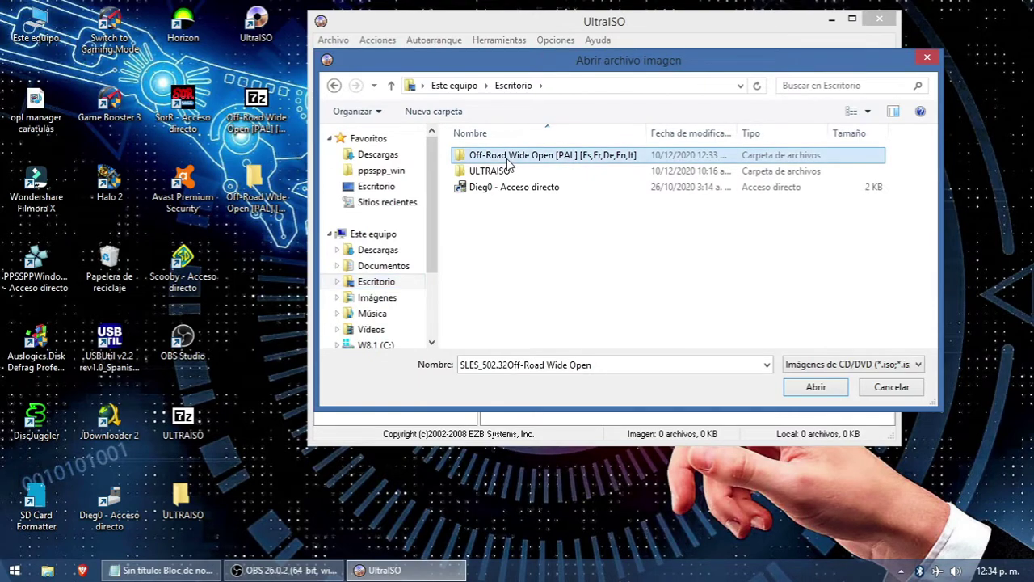
click(505, 162)
click(465, 161)
double_click(465, 162)
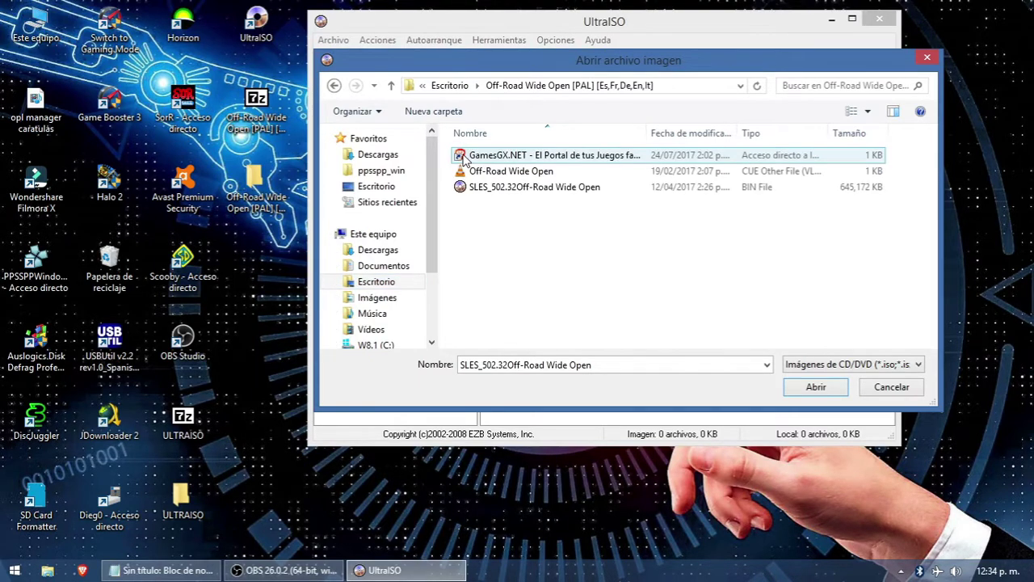
click(509, 193)
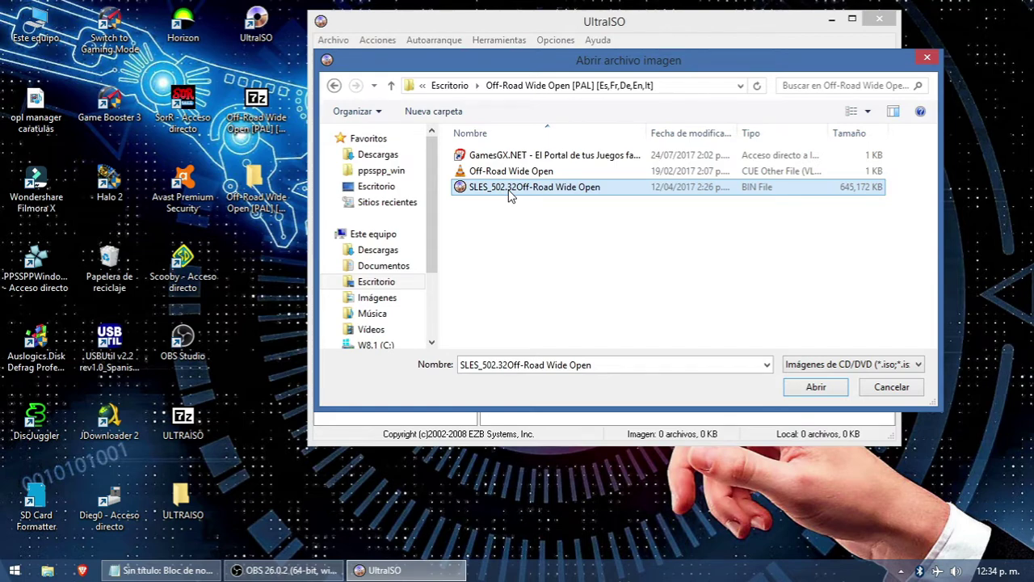
click(815, 387)
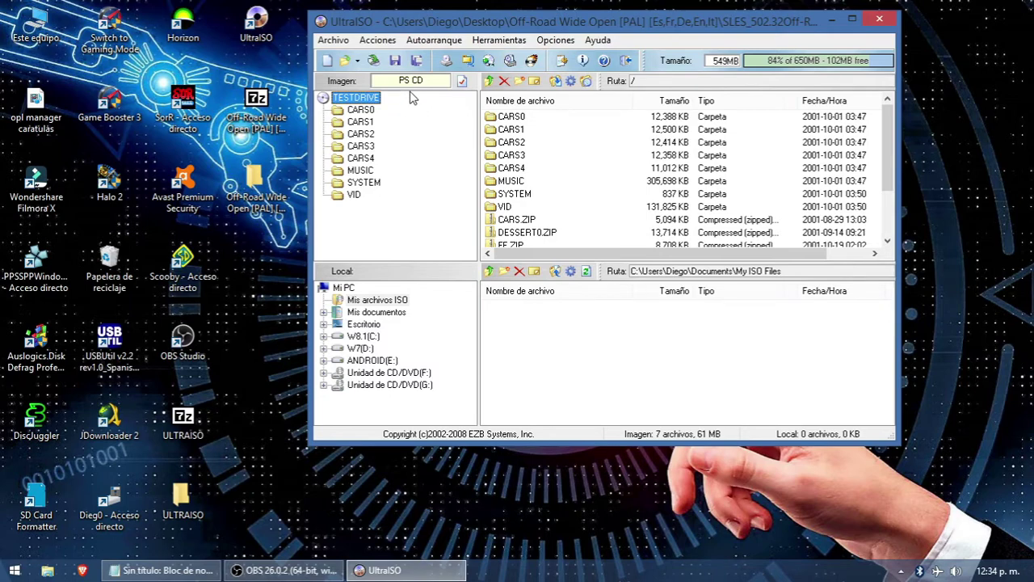
- In the image properties, set the medium to 4.7(4.37)GB and enable the UDF file system
click(333, 42)
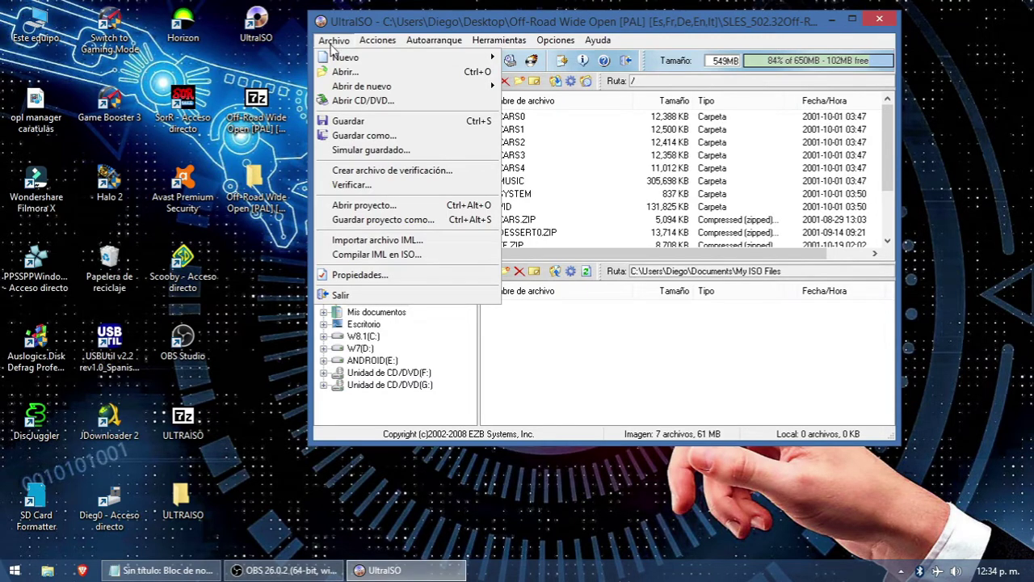
click(359, 276)
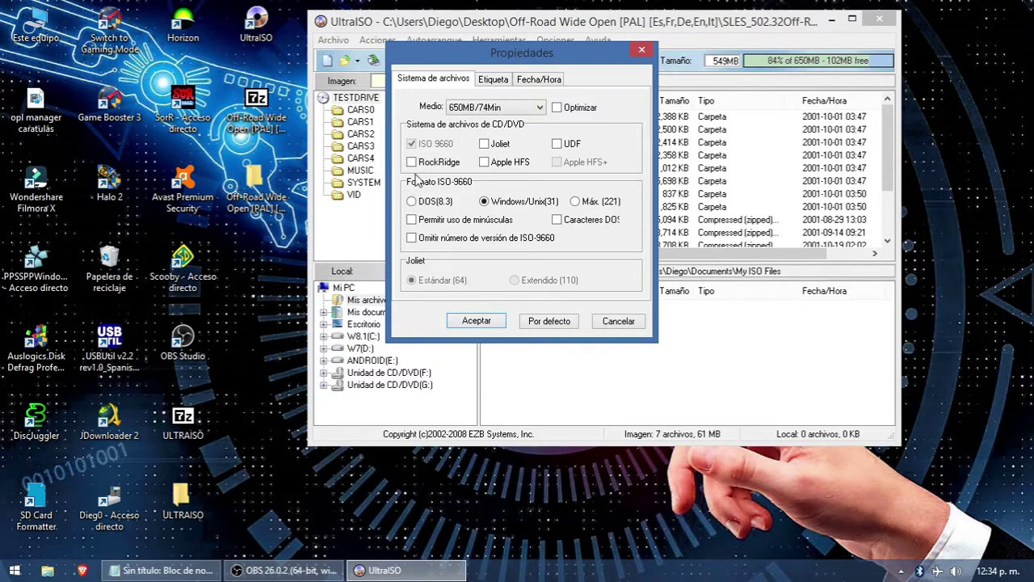
click(521, 110)
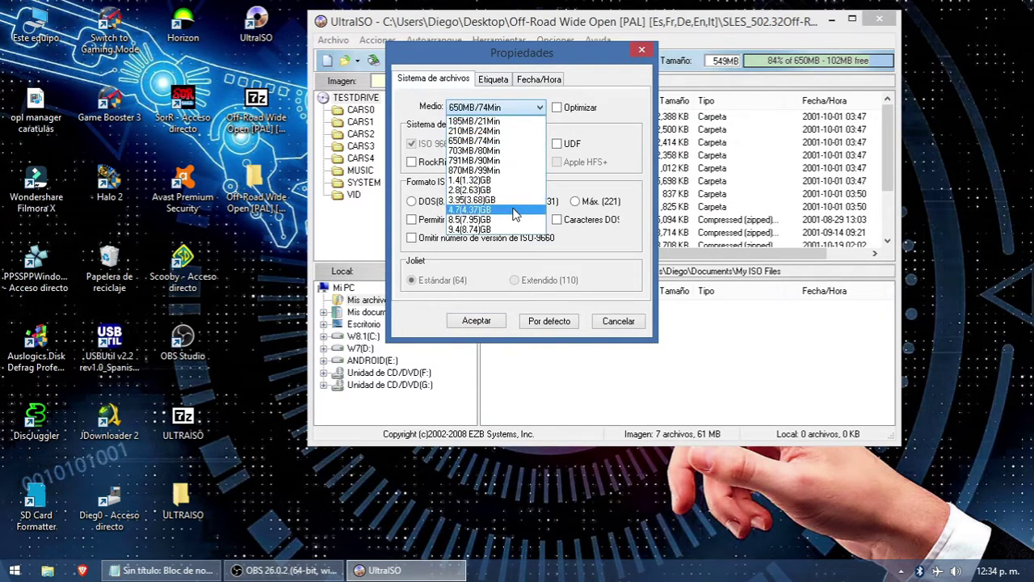
click(474, 211)
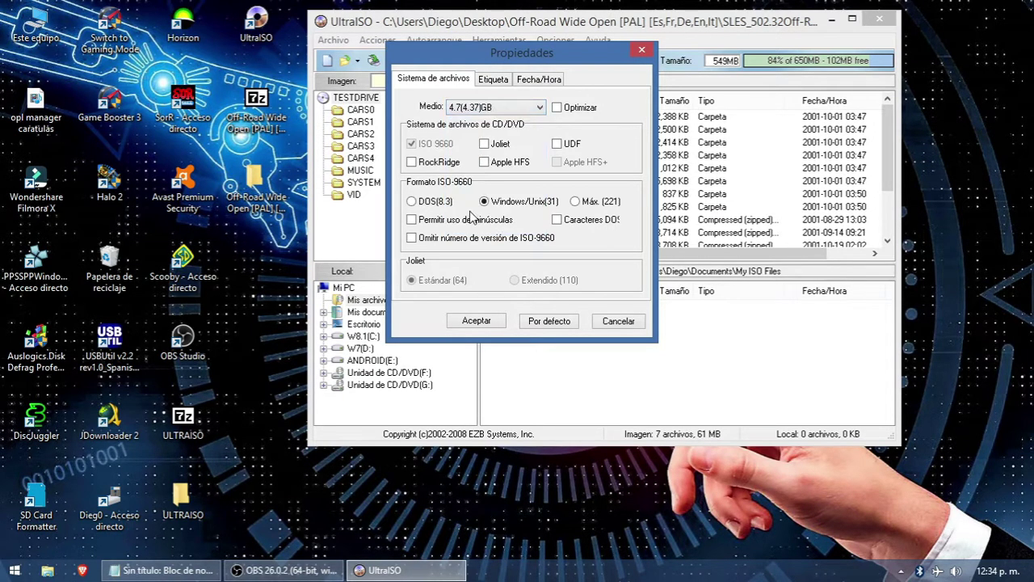
click(557, 151)
click(477, 322)
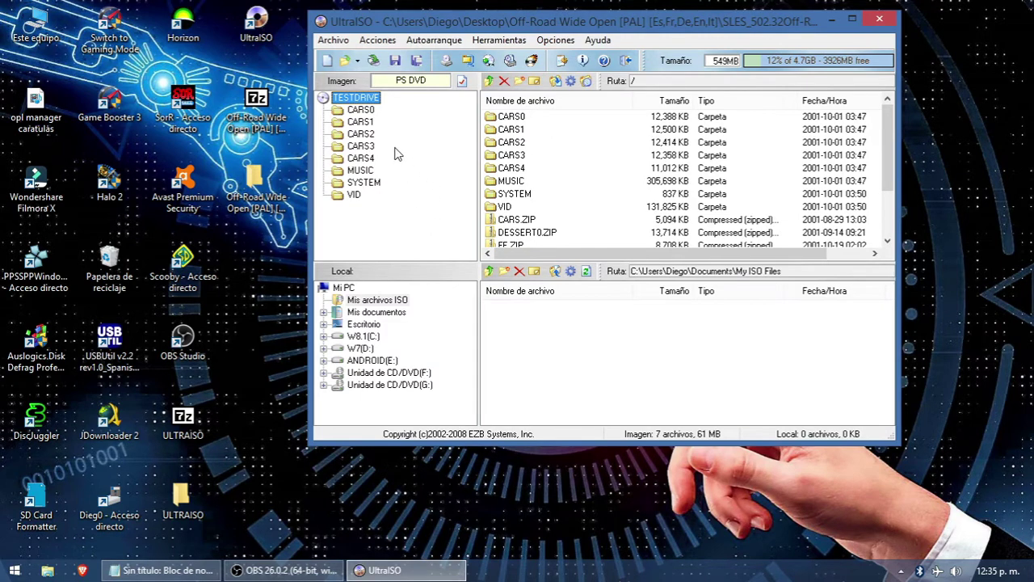
- Save the image as an ISO file named Off-Road Wide Open in the Off-Road Wide Open [PAL] [Es,Fr,De,En,It] folder
click(330, 42)
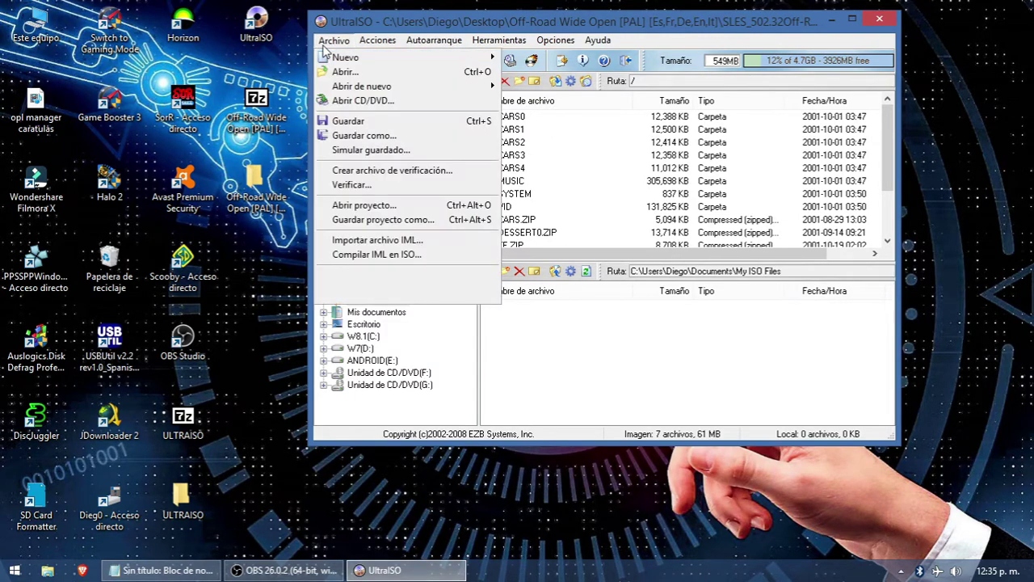
click(415, 141)
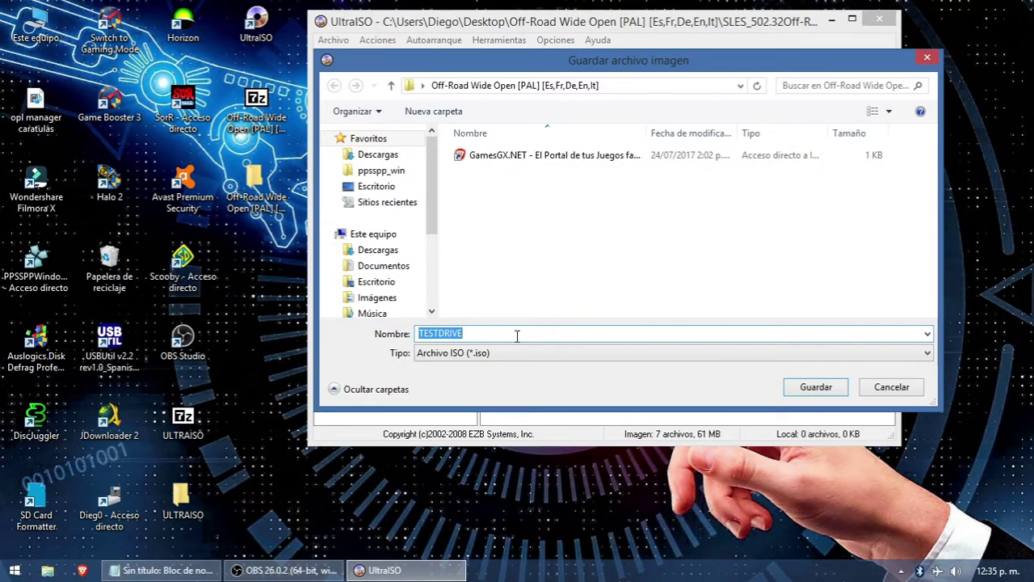
click(474, 337)
key(BackSpace)
key(BackSpace)
key(BackSpace)
key(BackSpace)
key(BackSpace)
key(BackSpace)
key(BackSpace)
key(BackSpace)
key(BackSpace)
text(of)
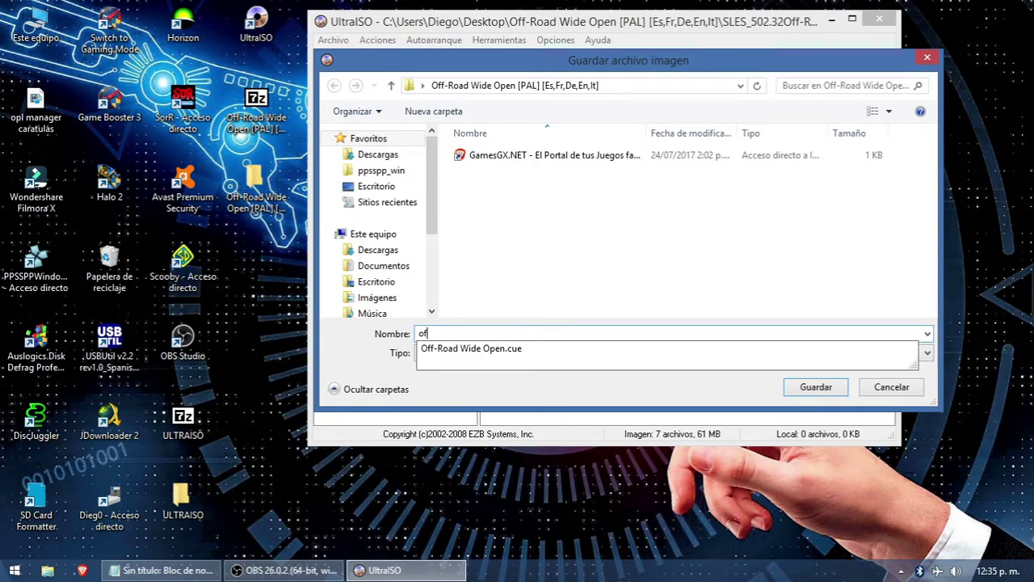
click(487, 358)
click(526, 335)
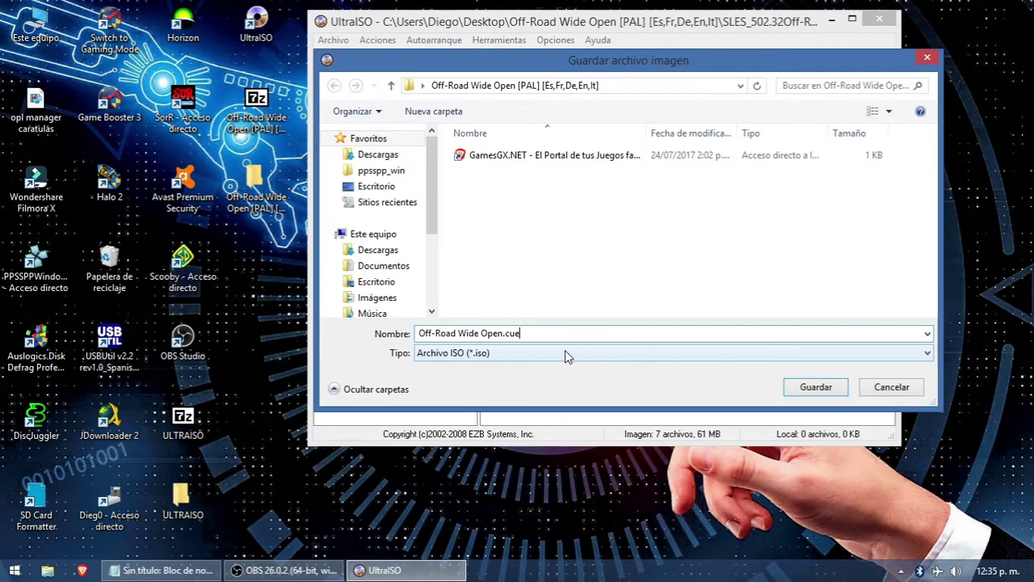
key(BackSpace)
key(BackSpace)
key(BackSpace)
key(BackSpace)
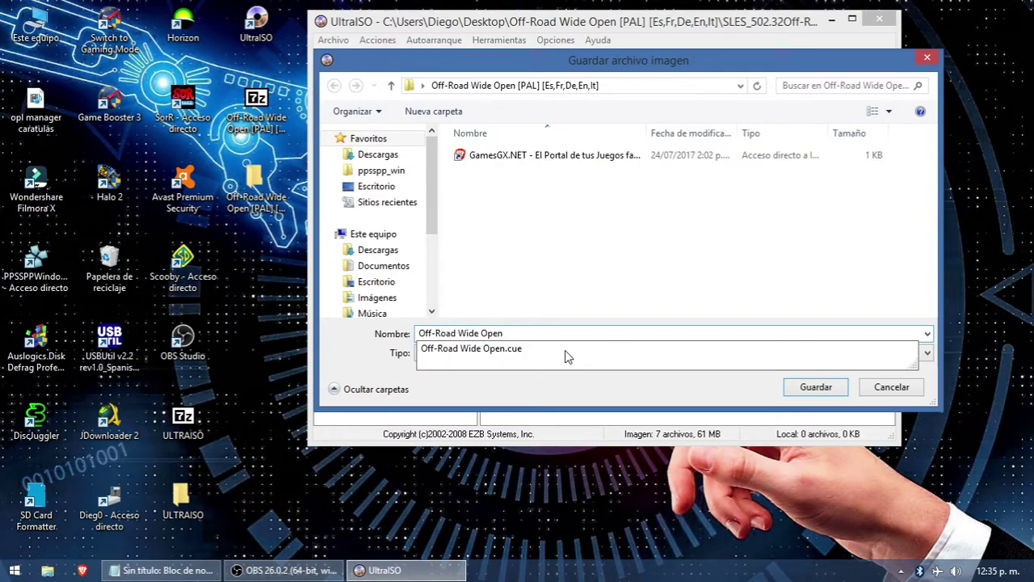
click(816, 387)
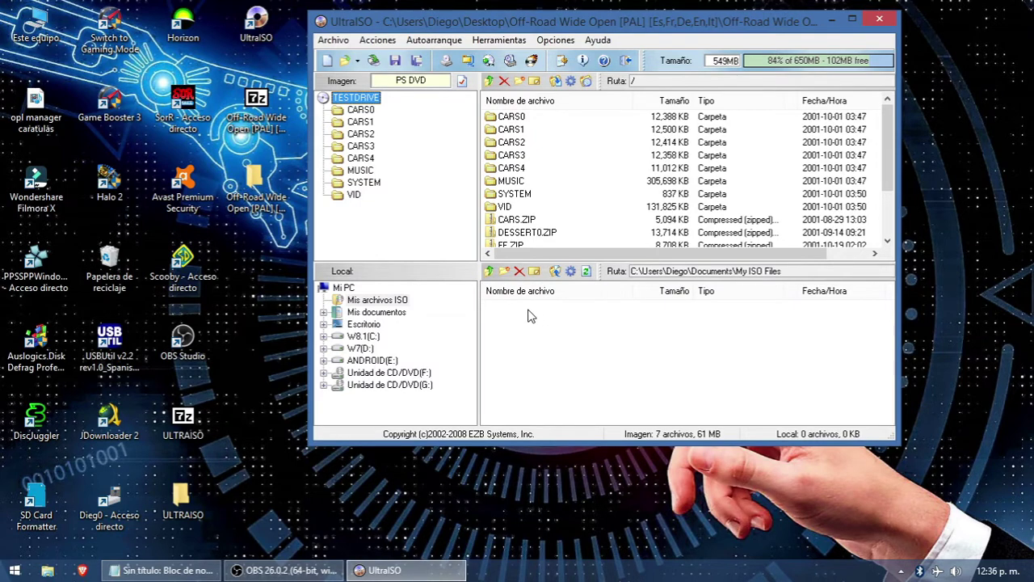
- Close UltraISO and open the Off-Road Wide Open [PAL] folder on the desktop
click(879, 18)
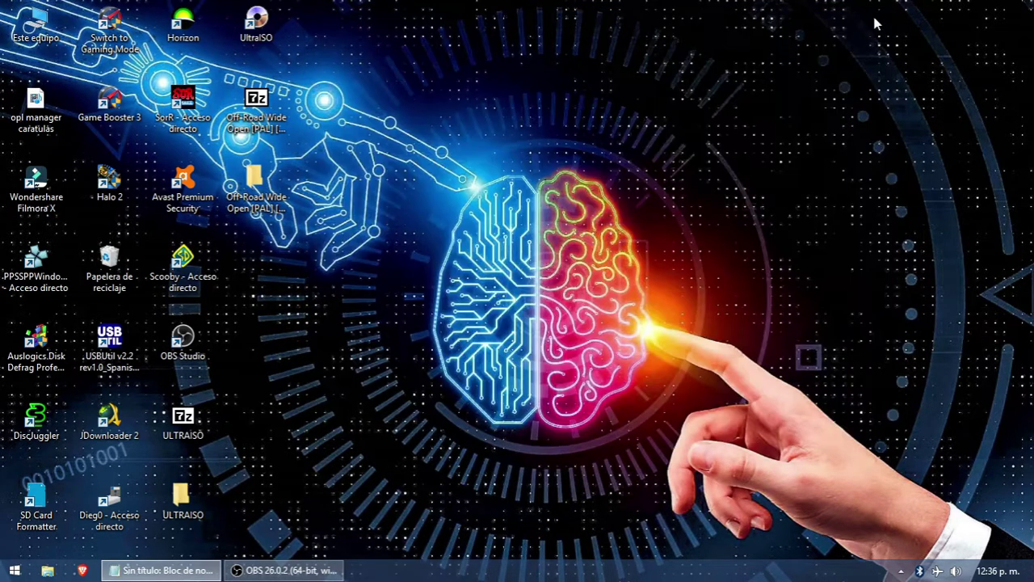
click(269, 187)
double_click(269, 188)
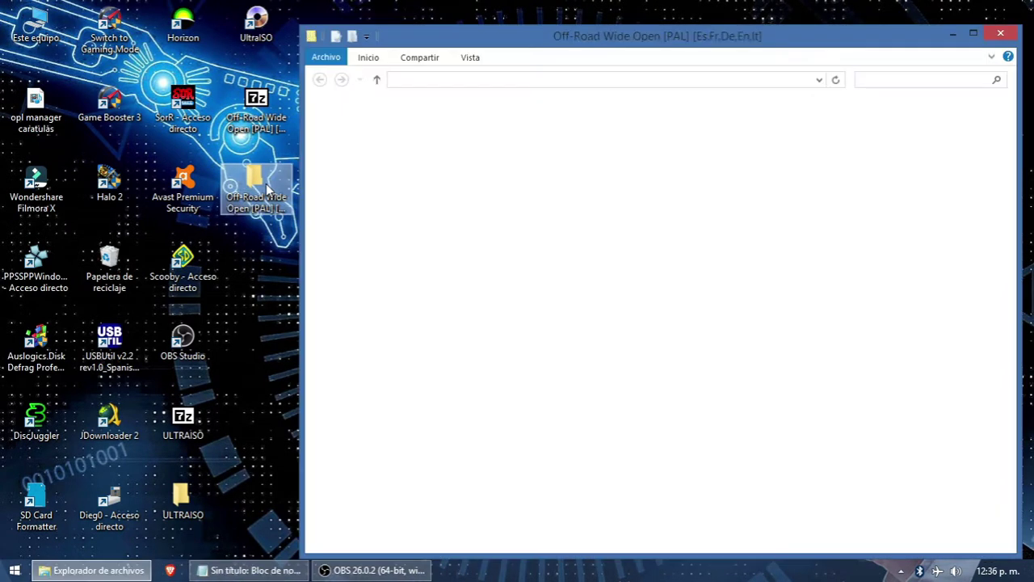